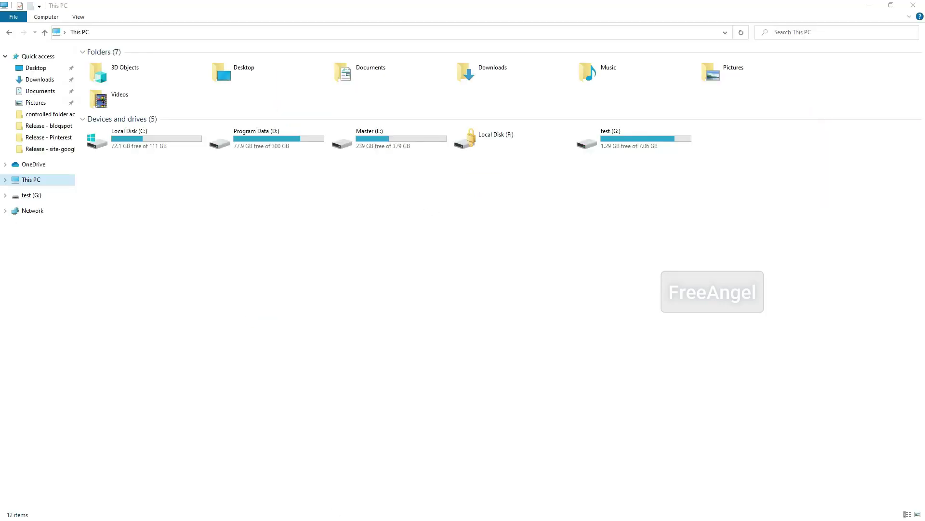
# Search the Start menu for 'gp' and launch Edit group policy.
pyautogui.press('super')
pyautogui.click(124, 503)
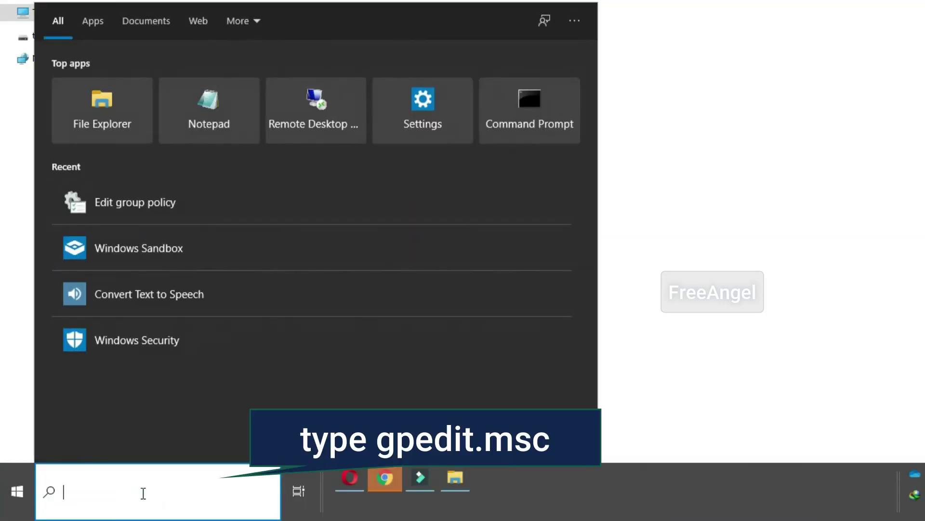
pyautogui.write('gp')
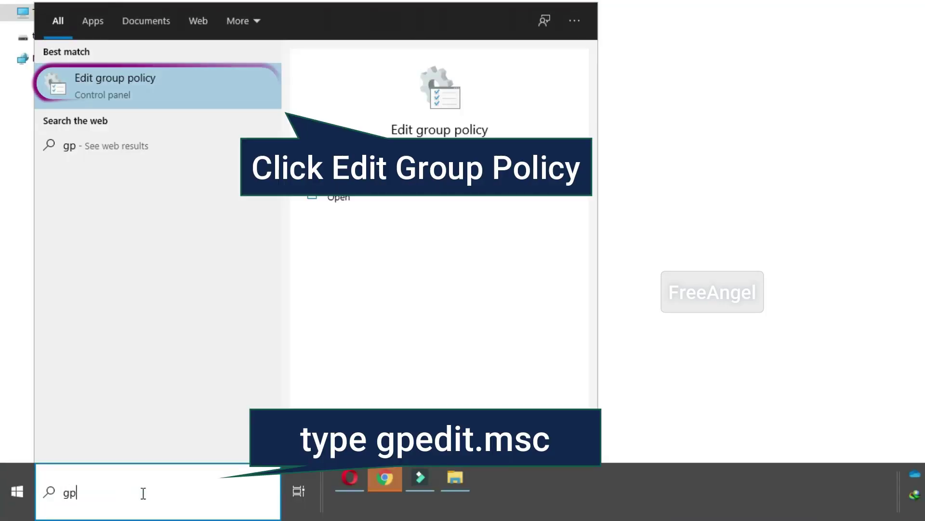
pyautogui.click(153, 83)
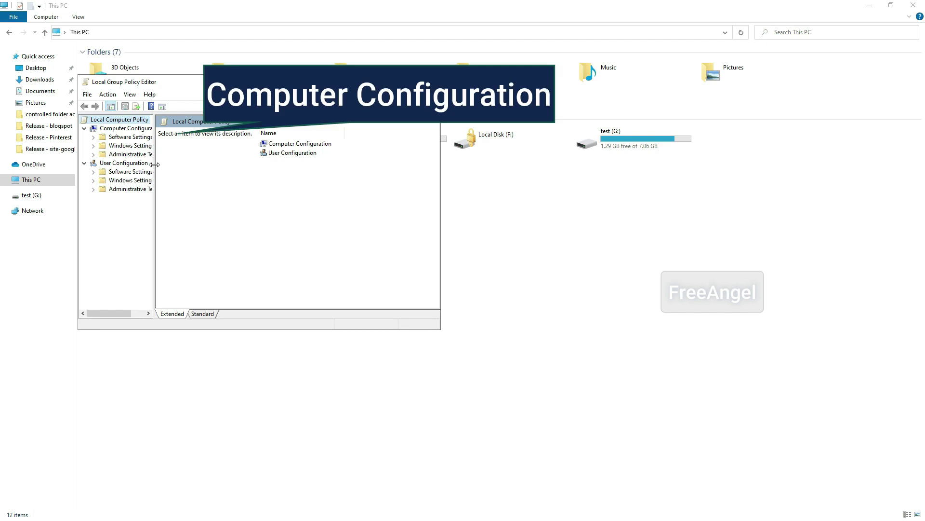
# Navigate to Computer Configuration > Administrative Templates > System > Removable Storage Access.
pyautogui.moveTo(154, 164); pyautogui.dragTo(258, 186)
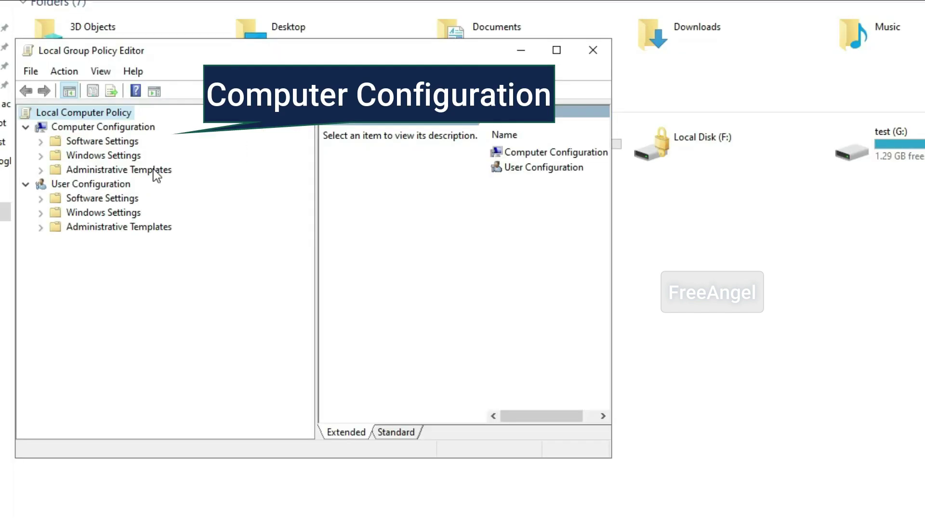
pyautogui.click(162, 155)
pyautogui.doubleClick(154, 170)
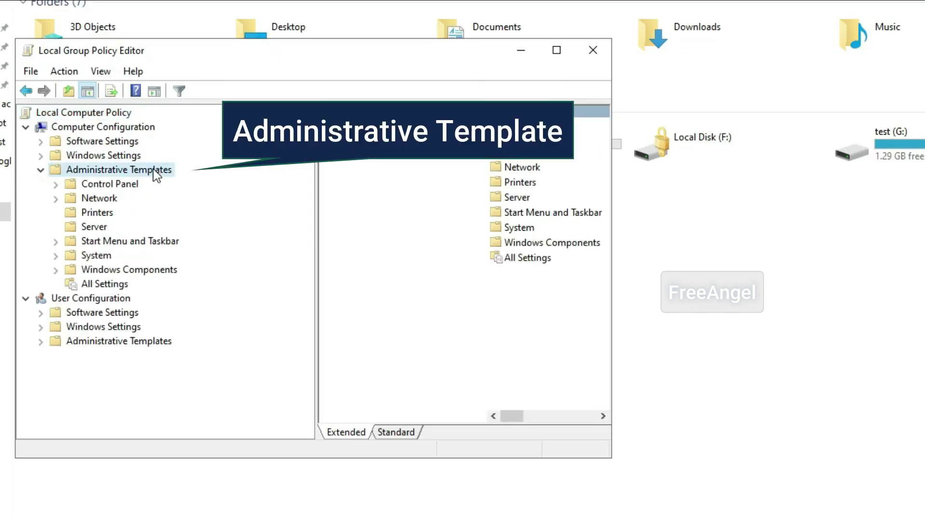
pyautogui.click(96, 257)
pyautogui.doubleClick(96, 257)
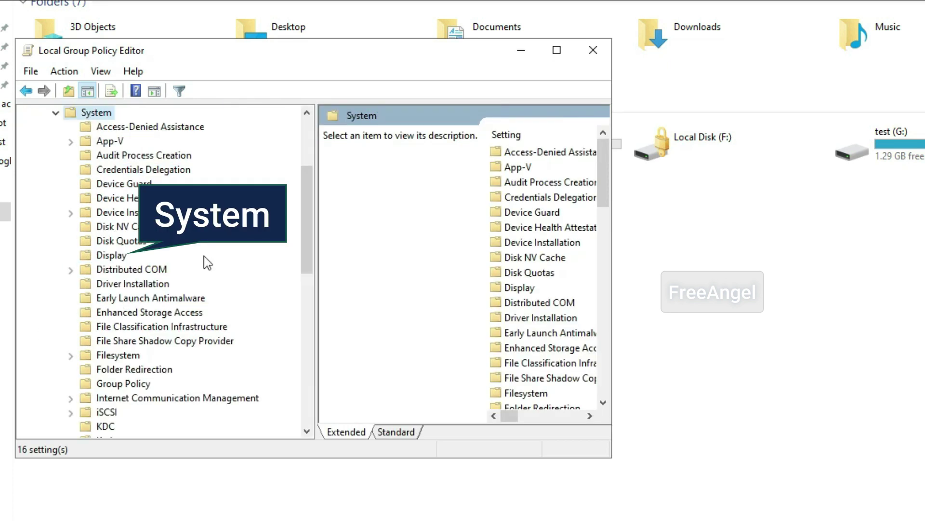
pyautogui.scroll(-3, 265, 274)
pyautogui.scroll(-3, 264, 273)
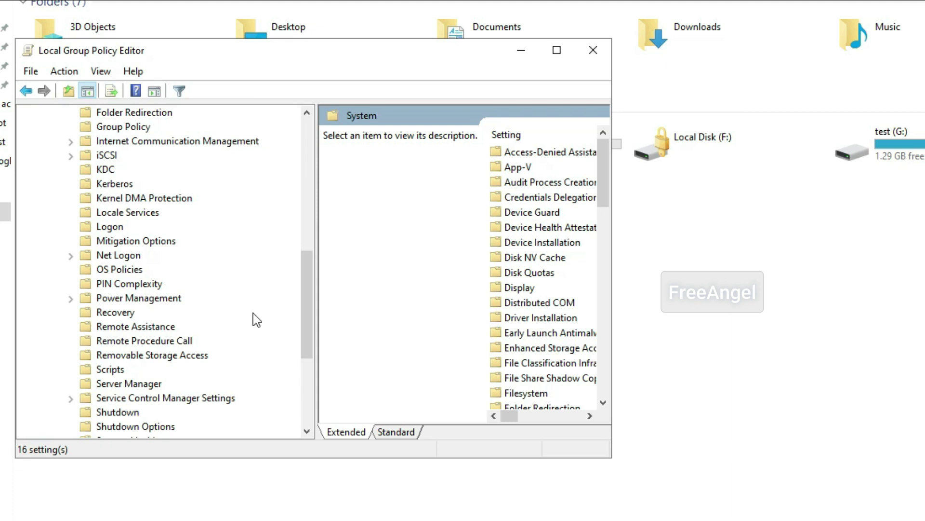
pyautogui.click(190, 354)
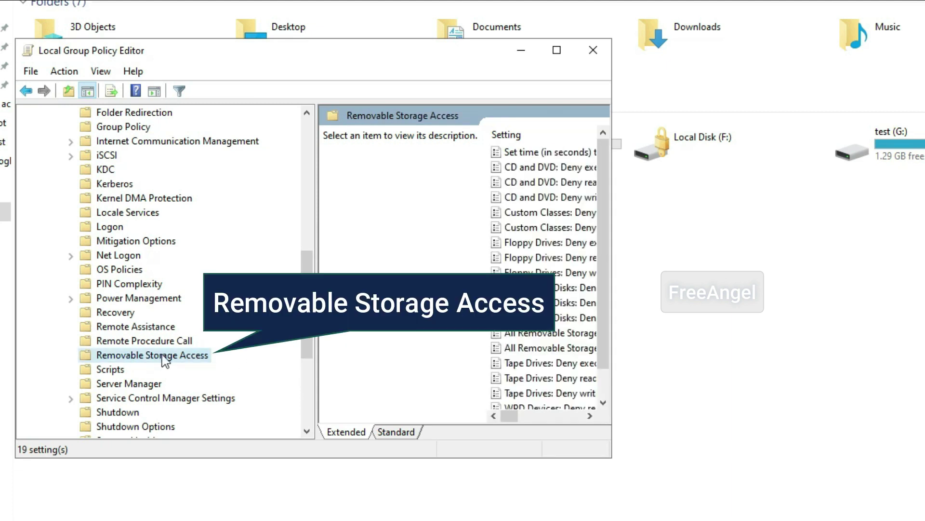
# Widen the editor window and select All Removable Storage classes: Deny all access.
pyautogui.moveTo(611, 265); pyautogui.dragTo(885, 264)
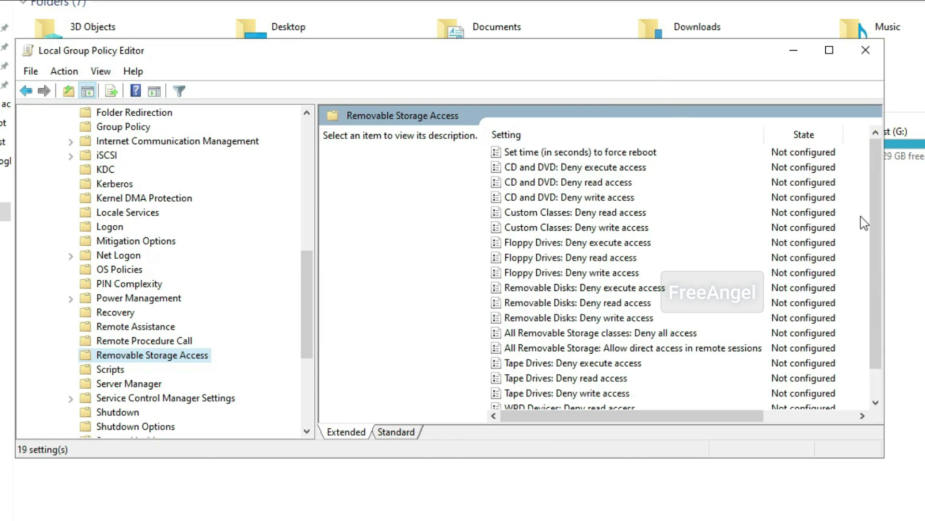
pyautogui.moveTo(885, 211); pyautogui.dragTo(908, 211)
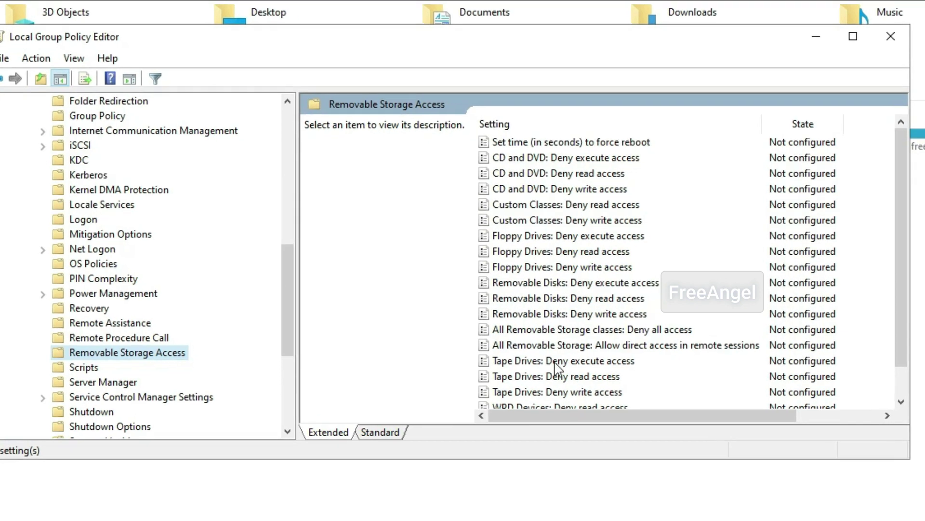
pyautogui.click(559, 333)
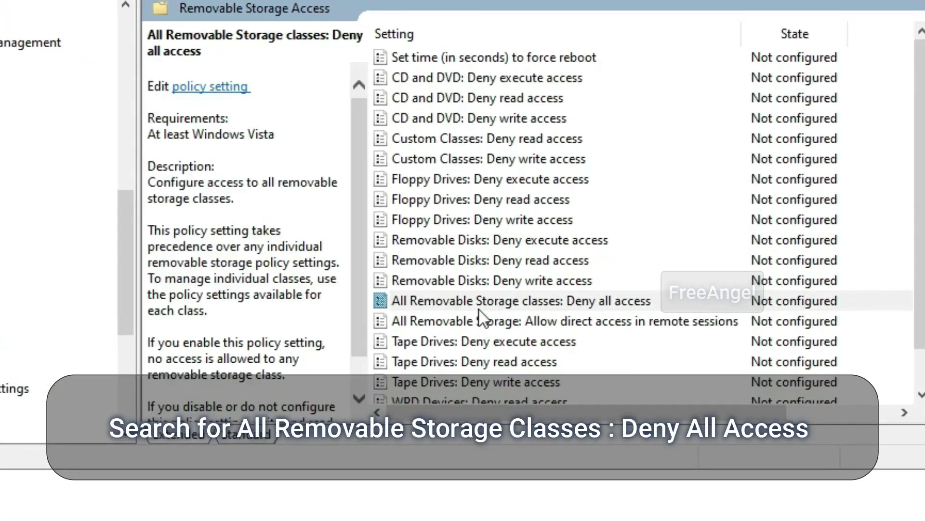
pyautogui.click(479, 304)
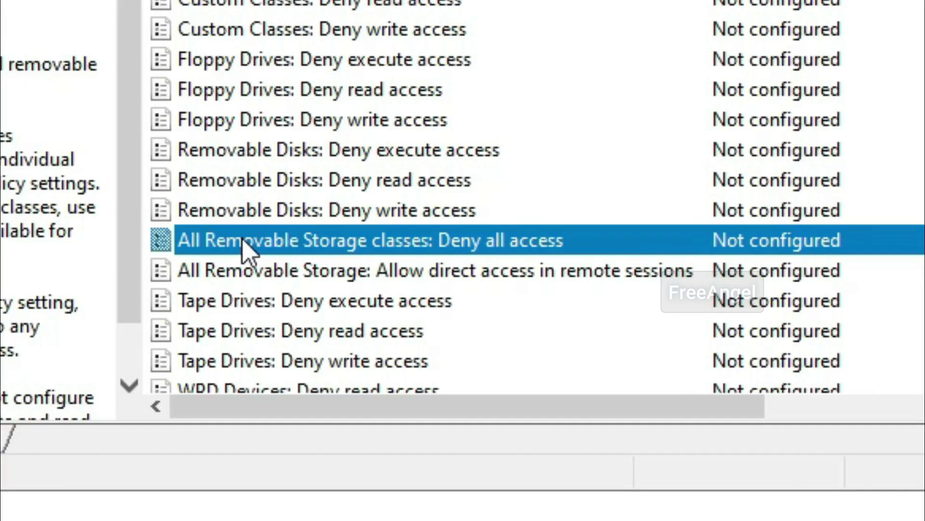
# Set All Removable Storage classes: Deny all access to Enabled and apply it.
pyautogui.doubleClick(242, 239)
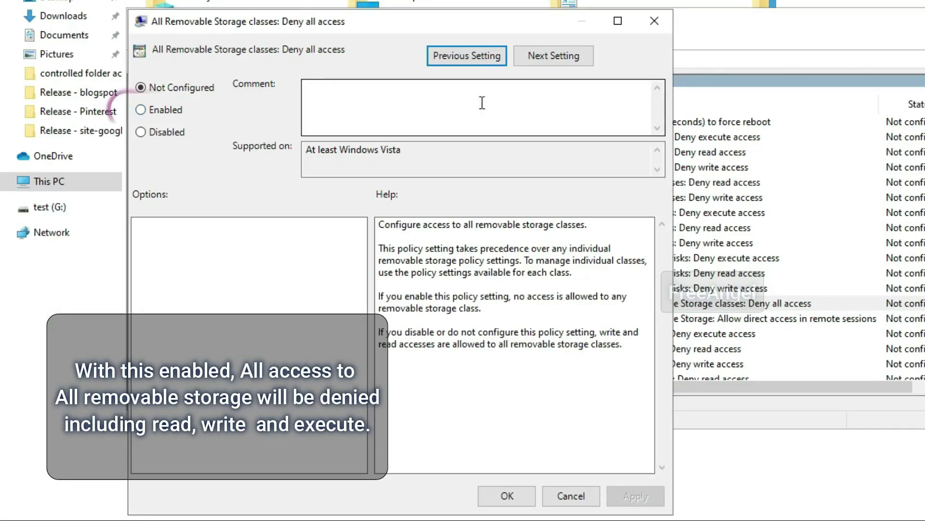
pyautogui.click(175, 112)
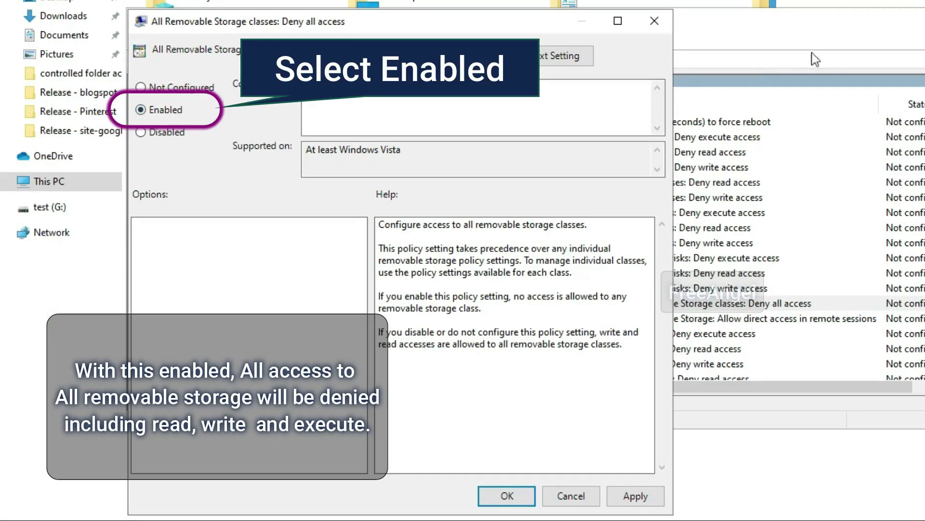
pyautogui.click(655, 497)
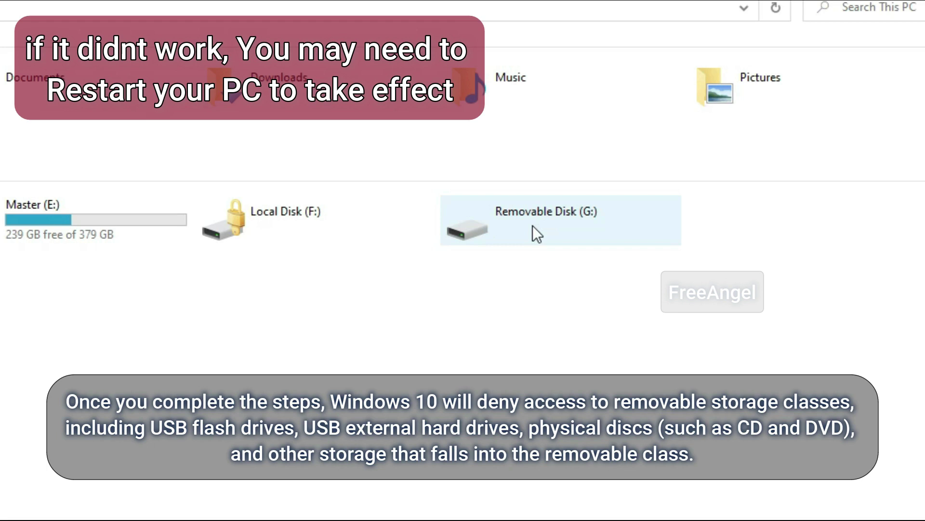
# Attempt to open Removable Disk (G:) and dismiss the access-denied error.
pyautogui.doubleClick(534, 225)
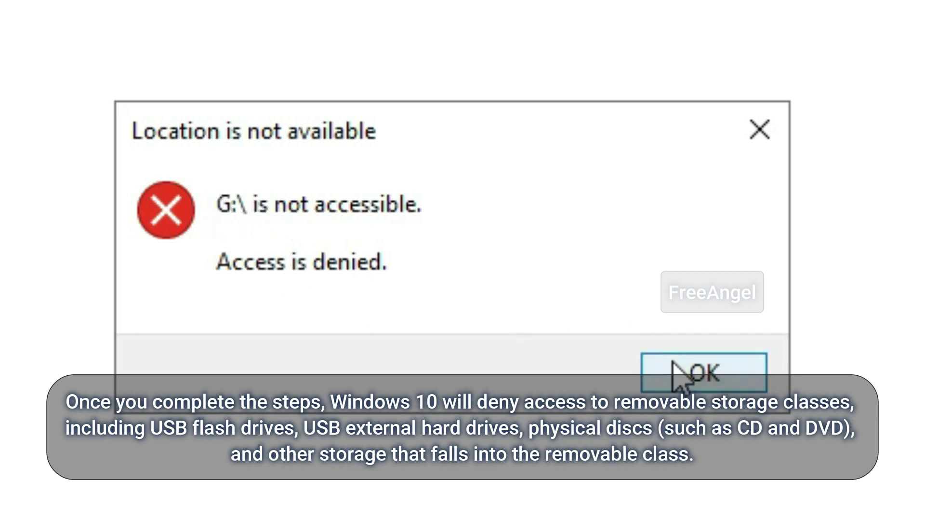
pyautogui.click(690, 371)
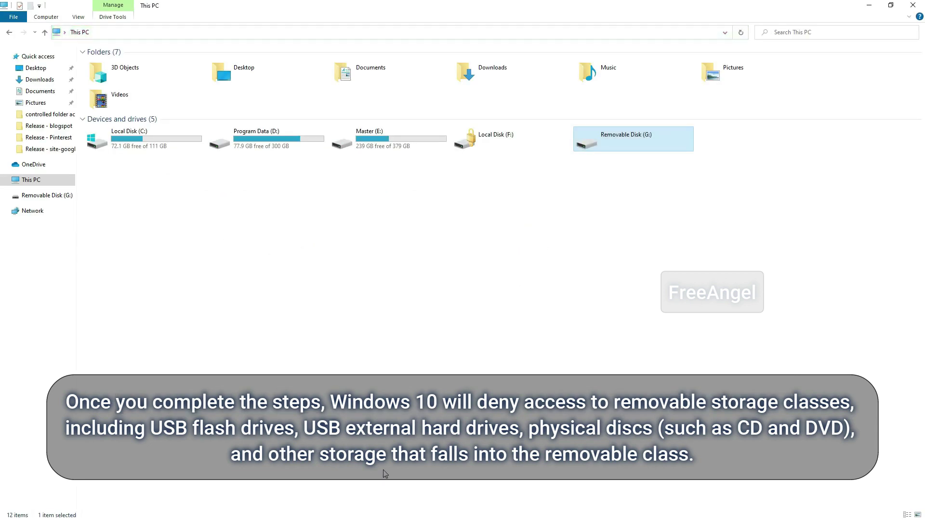
pyautogui.press('super')
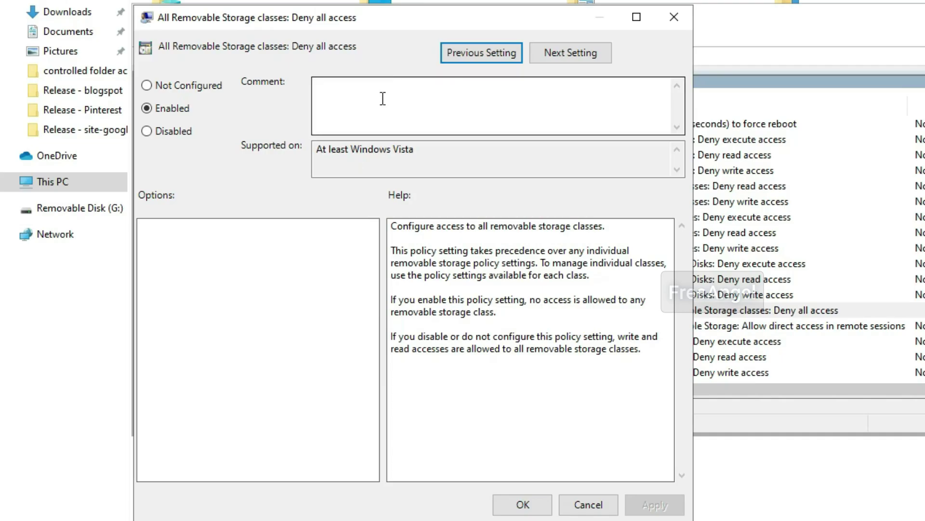
# Set the deny-all-access policy back to Not Configured, apply, and close its settings.
pyautogui.click(185, 93)
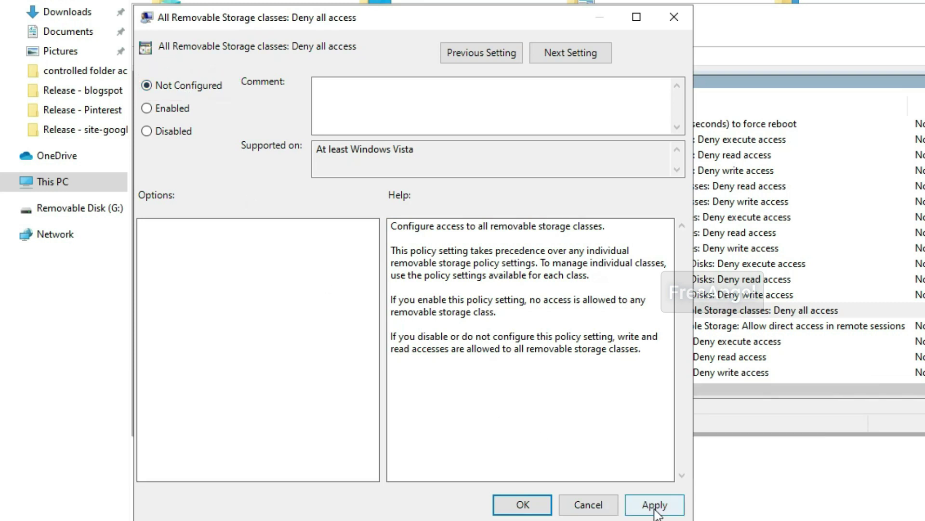
pyautogui.click(656, 506)
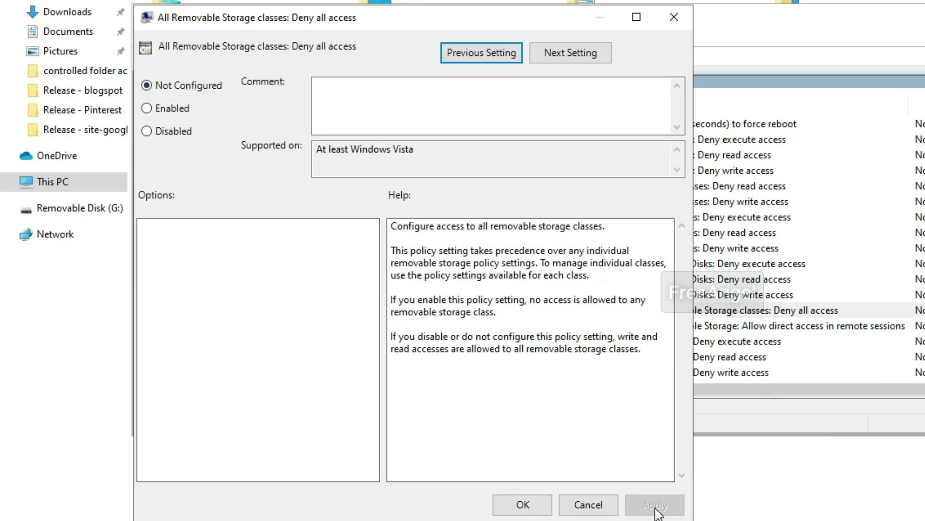
pyautogui.click(523, 504)
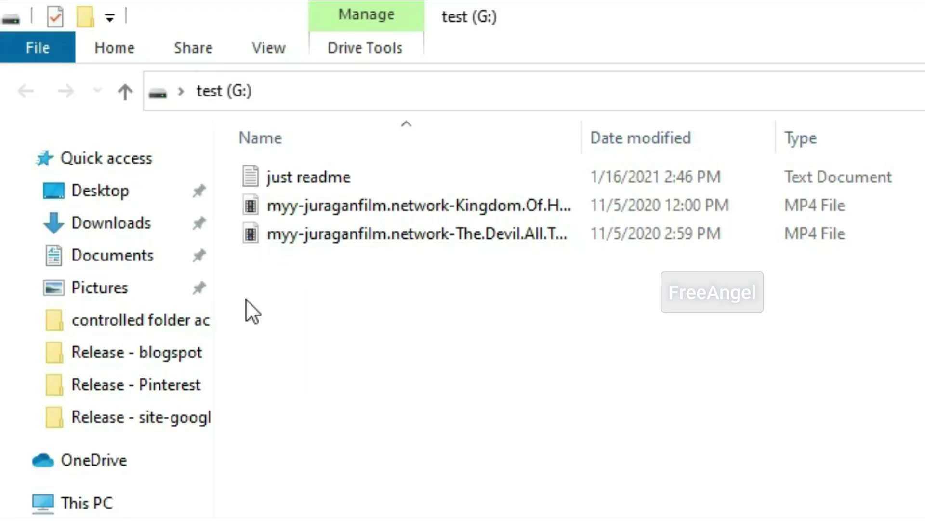
# Open just readme on test (G:) to confirm access, then close Notepad.
pyautogui.doubleClick(369, 181)
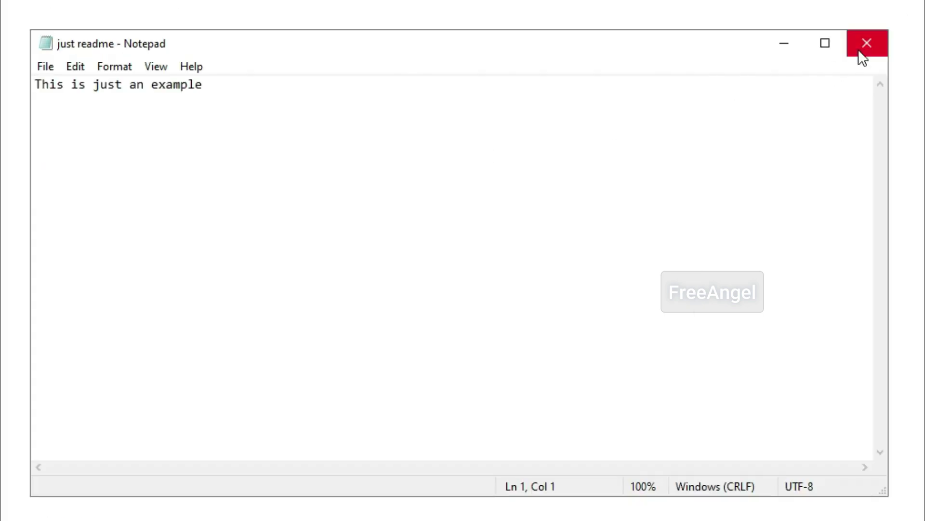
pyautogui.click(859, 50)
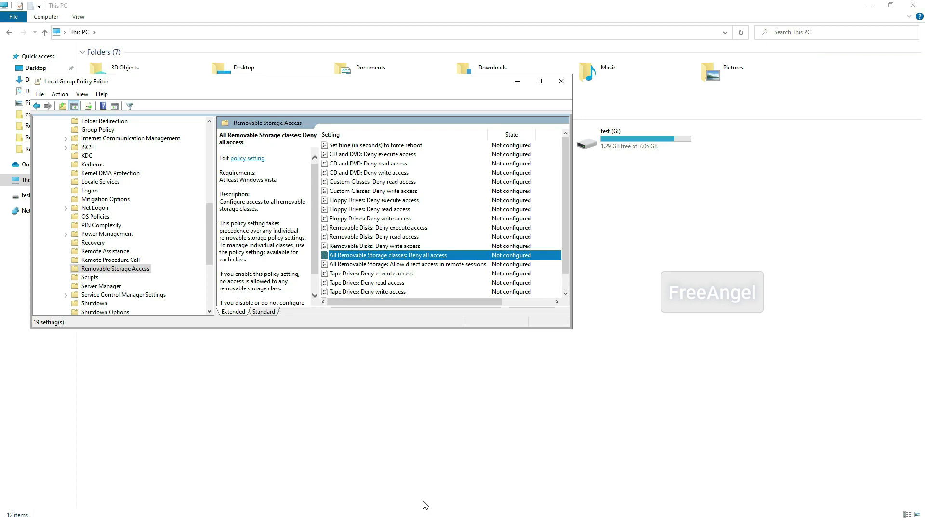
pyautogui.press('super')
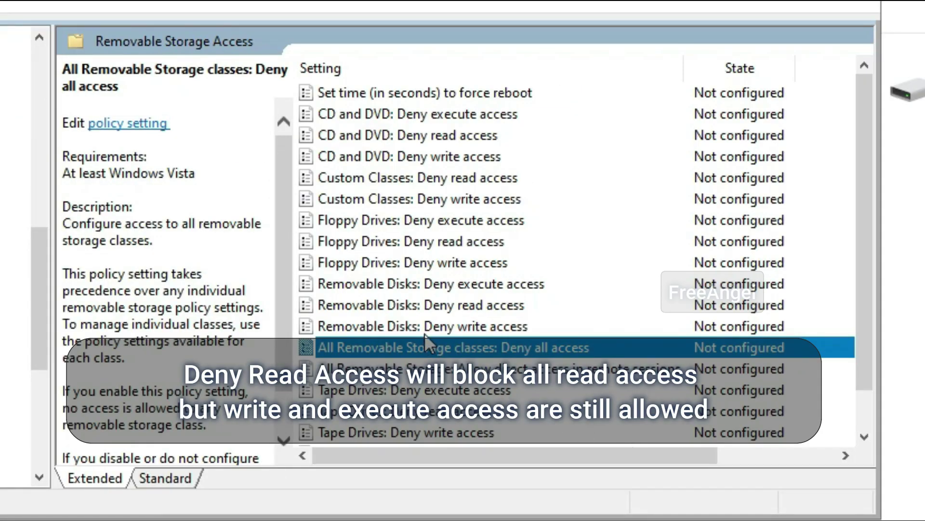
# Enable Removable Disks: Deny read access and apply the setting.
pyautogui.click(490, 304)
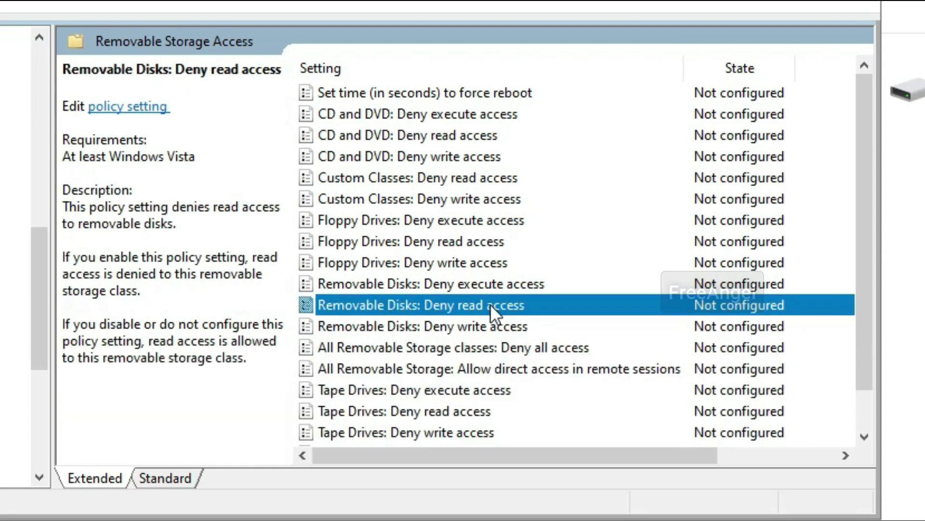
pyautogui.doubleClick(490, 303)
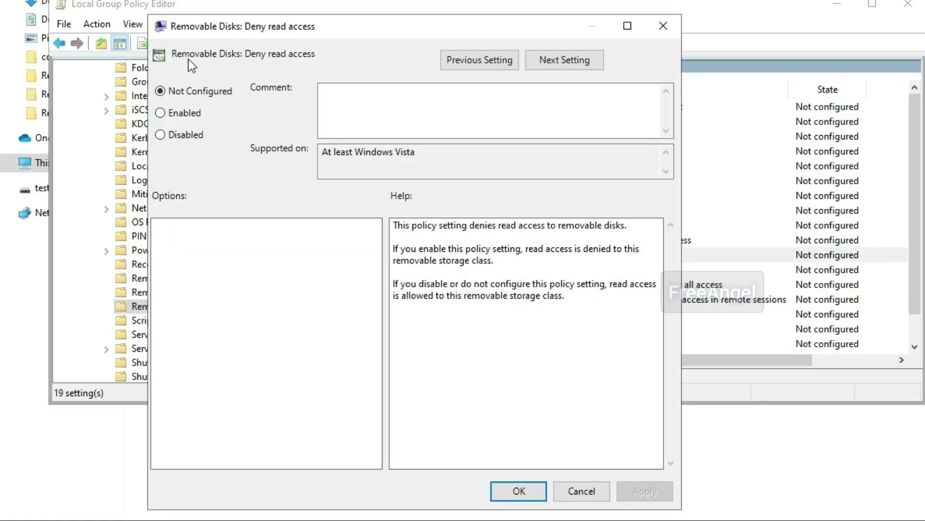
pyautogui.click(189, 112)
pyautogui.click(656, 491)
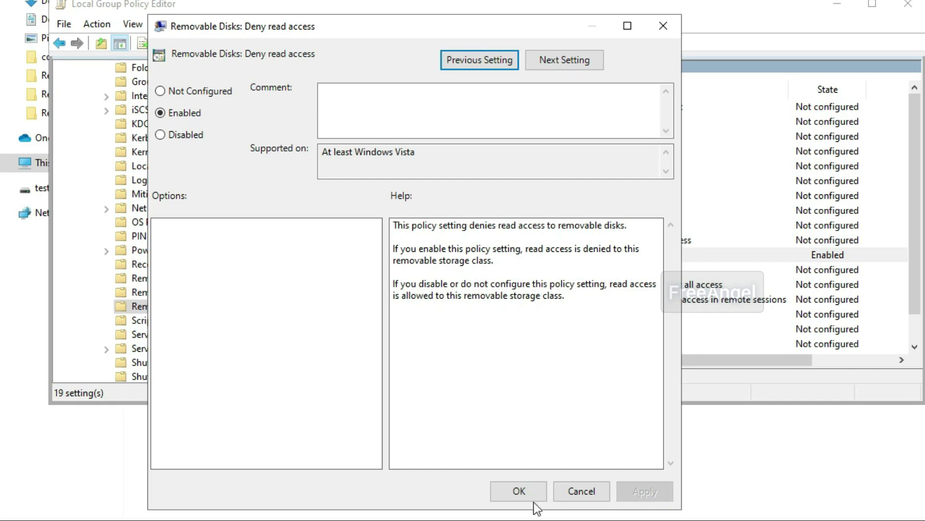
pyautogui.click(520, 491)
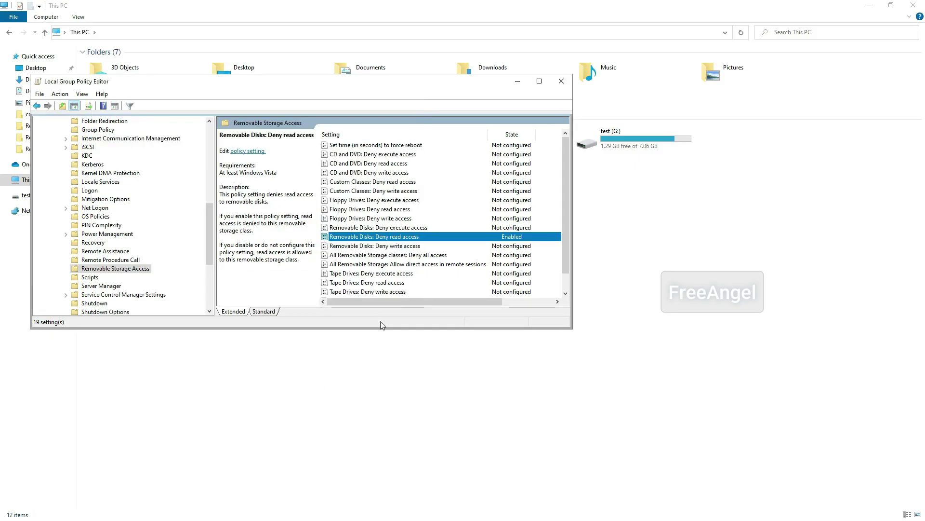
# Test drive G:, dismiss the access-denied error, and return to the Group Policy Editor.
pyautogui.doubleClick(646, 141)
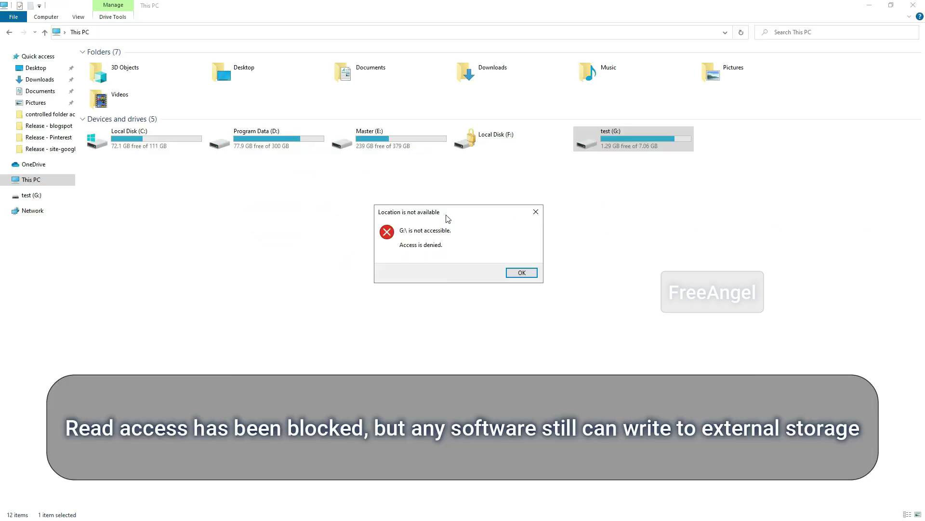
pyautogui.click(521, 273)
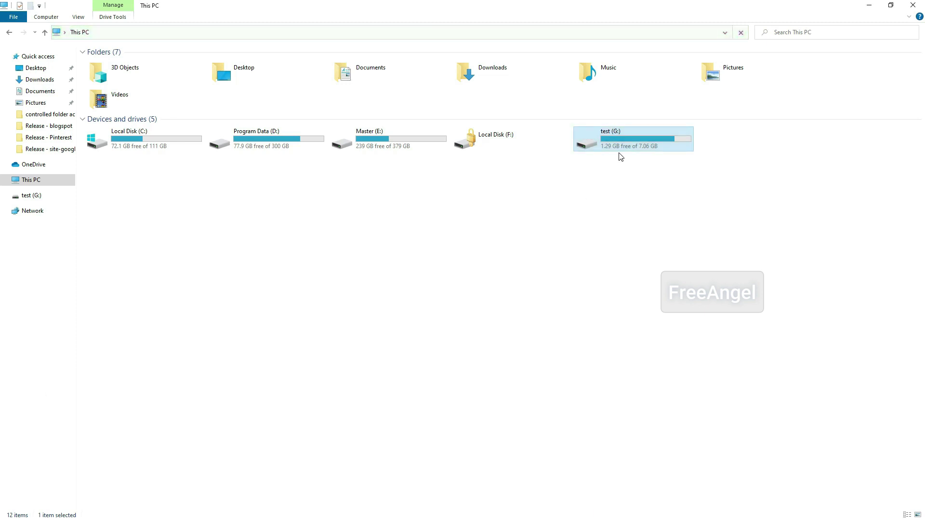
pyautogui.press('super')
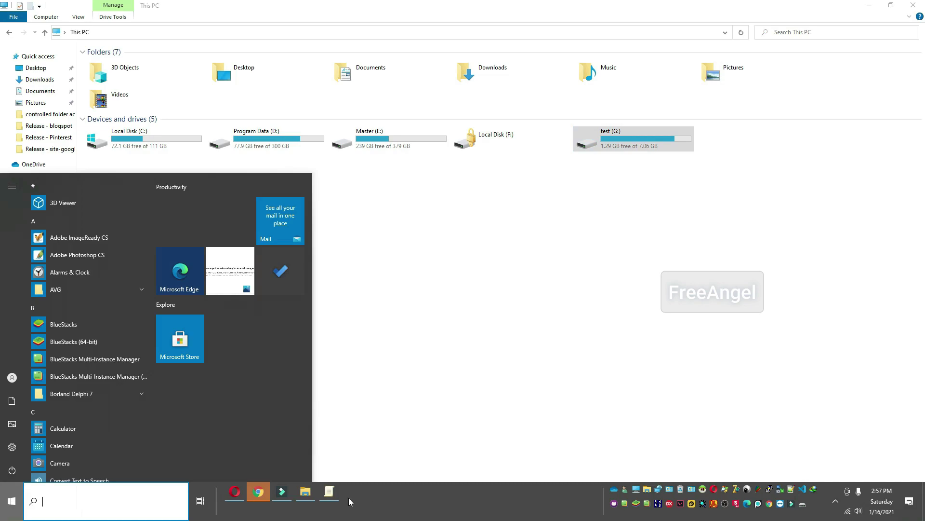
pyautogui.moveTo(329, 493)
pyautogui.click(332, 501)
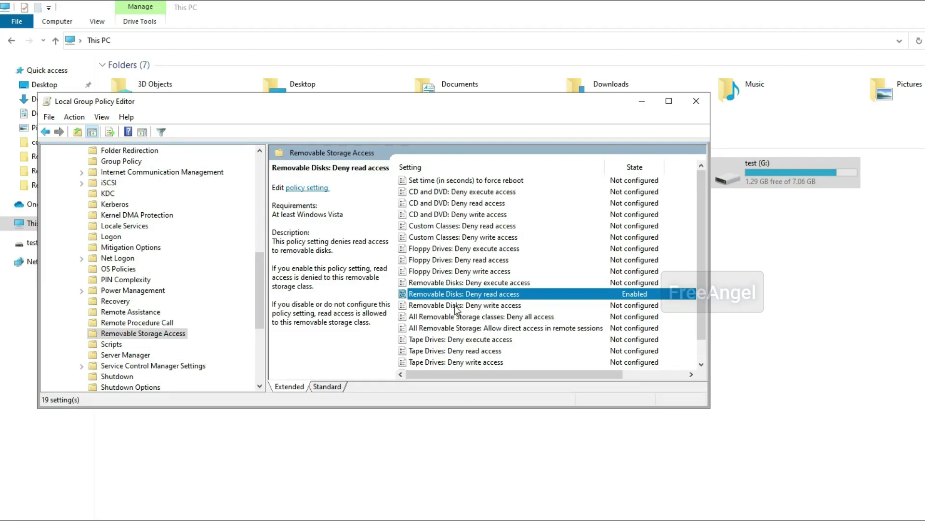
# Set Removable Disks: Deny read access back to Not Configured.
pyautogui.doubleClick(459, 296)
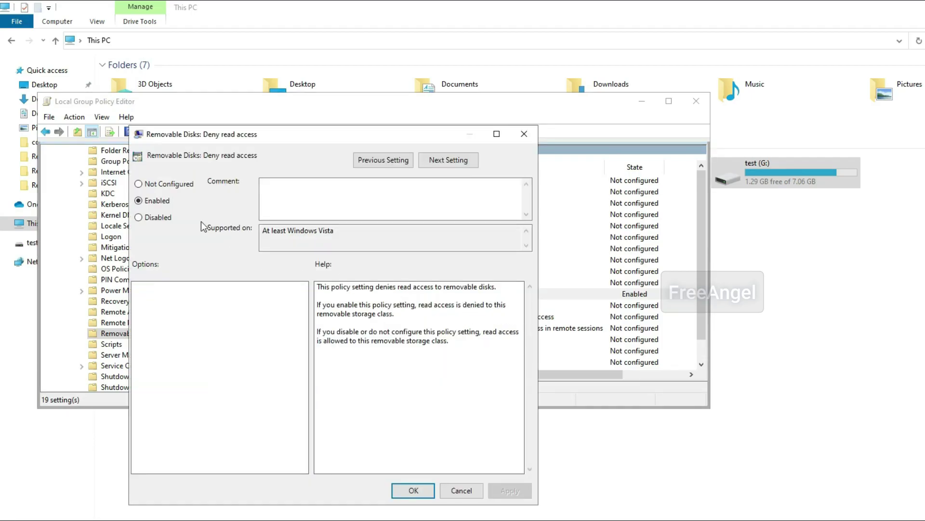
pyautogui.click(175, 188)
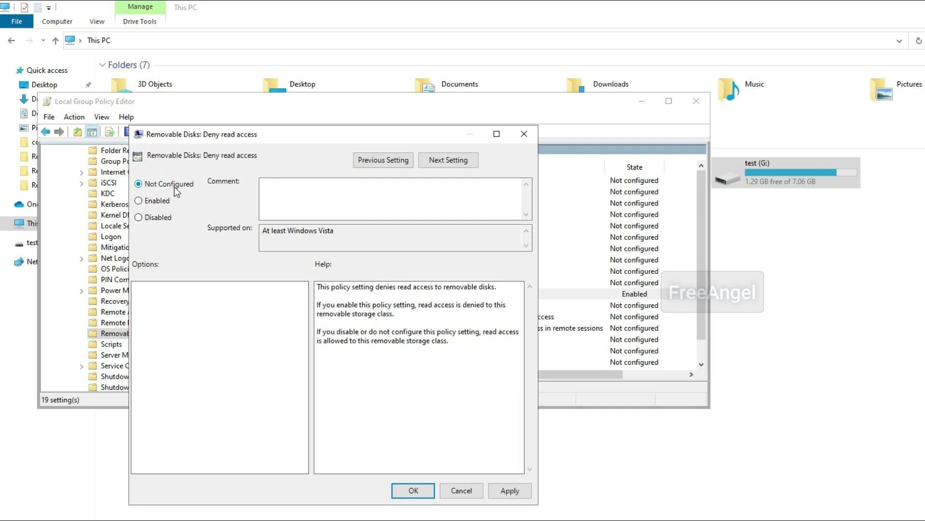
pyautogui.click(512, 492)
pyautogui.click(413, 491)
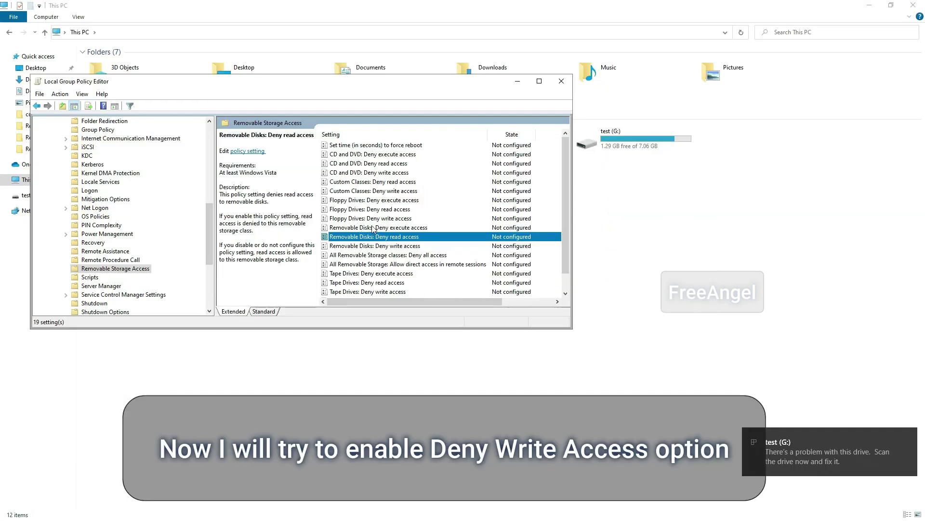
# Enable Removable Disks: Deny write access and apply the setting.
pyautogui.click(399, 248)
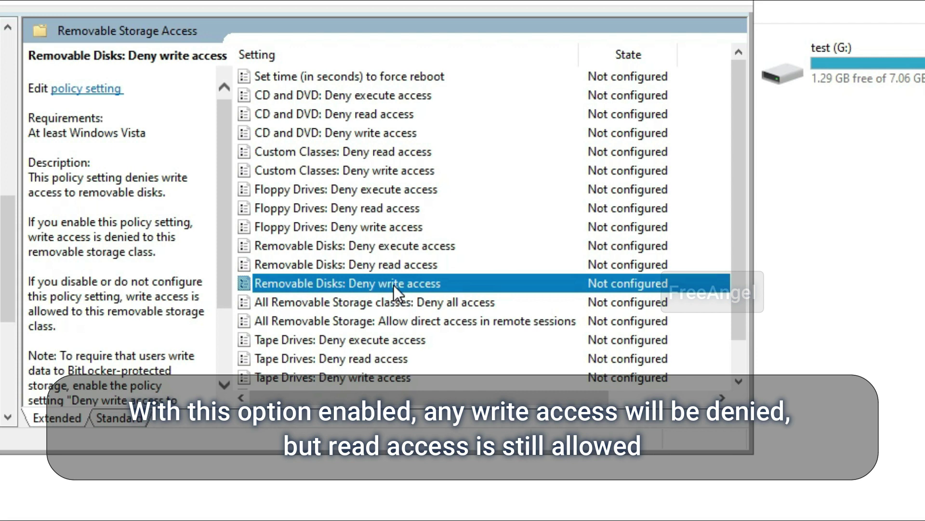
pyautogui.doubleClick(395, 285)
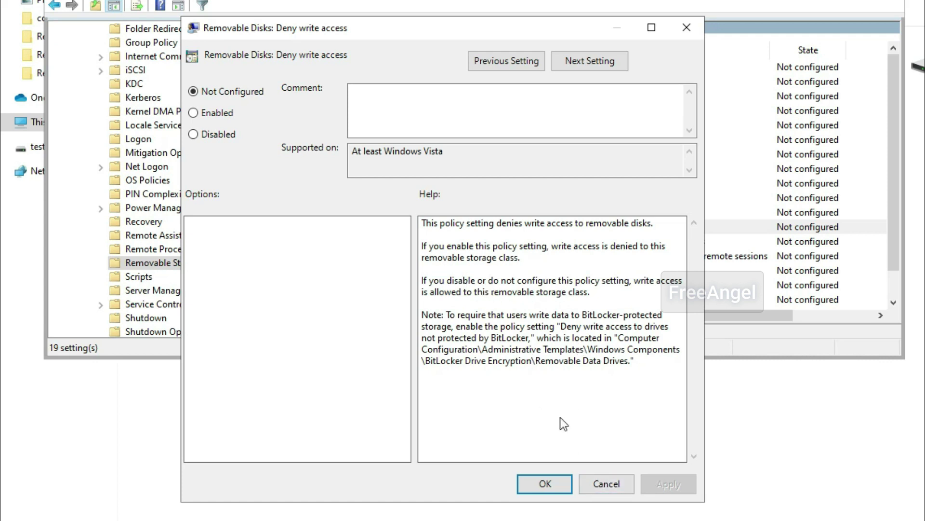
pyautogui.click(217, 112)
pyautogui.click(664, 485)
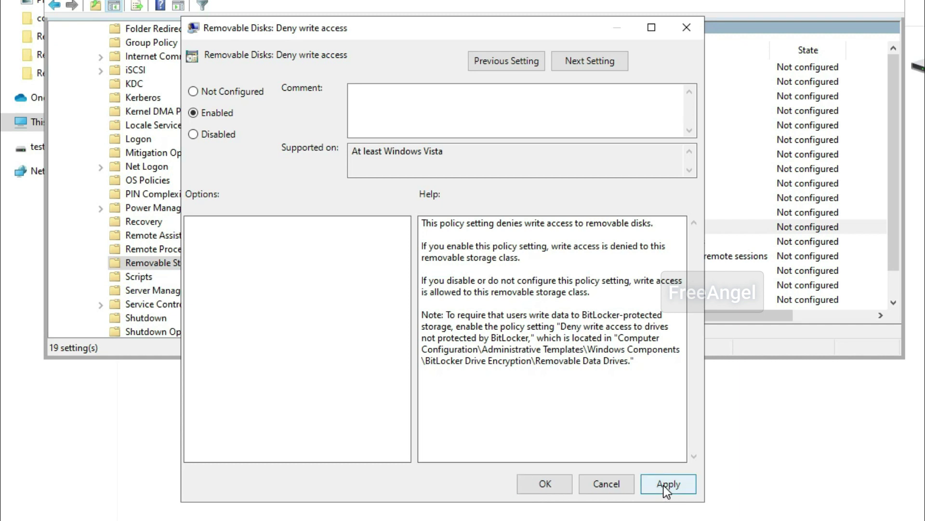
pyautogui.click(547, 487)
# Open just readme on drive G: and type an added line of text.
pyautogui.doubleClick(632, 145)
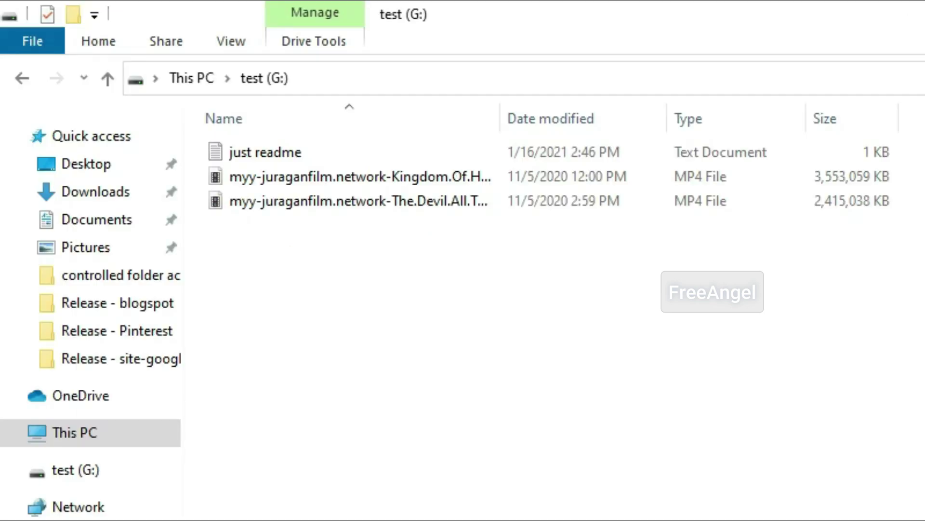
pyautogui.click(121, 64)
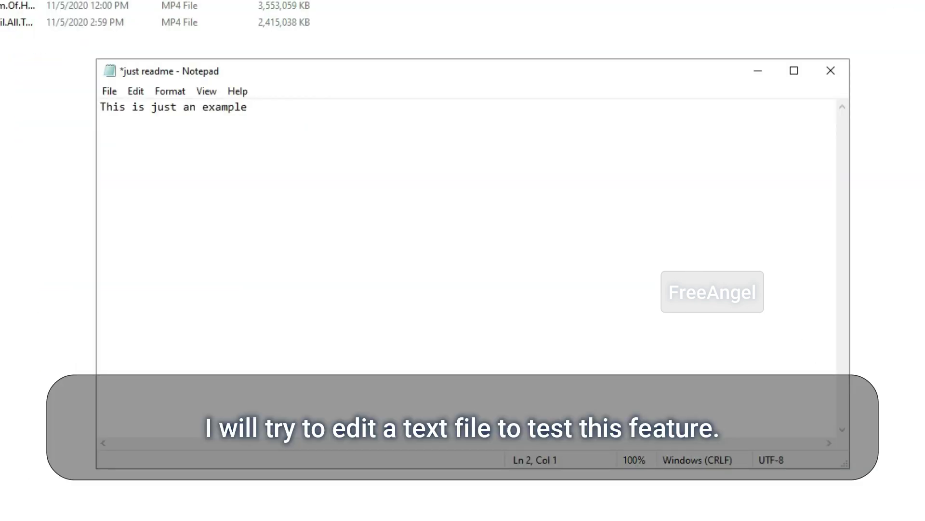
pyautogui.write('i deit')
pyautogui.press('BackSpace')
pyautogui.press('BackSpace')
pyautogui.press('BackSpace')
pyautogui.write('it')
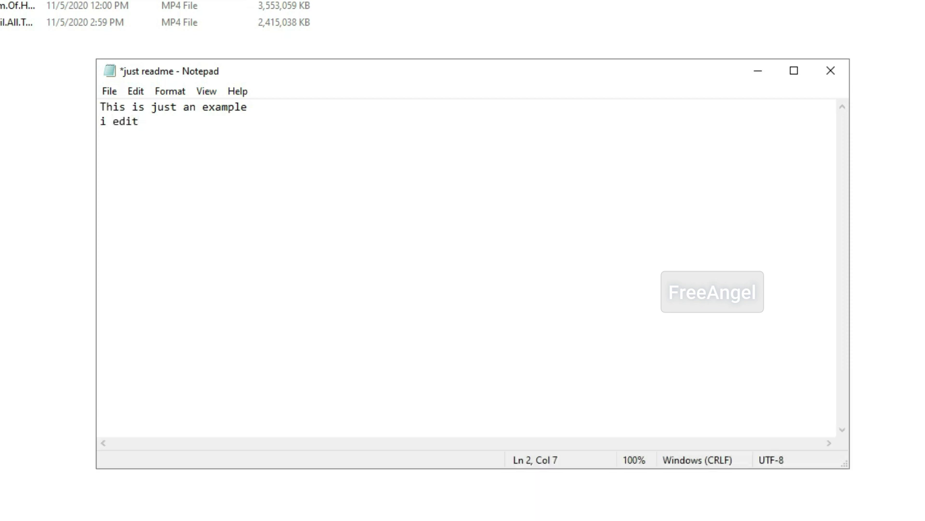
pyautogui.write(' this')
# Try saving just readme over the original, dismiss the permission error, and close Notepad.
pyautogui.click(109, 91)
pyautogui.click(128, 157)
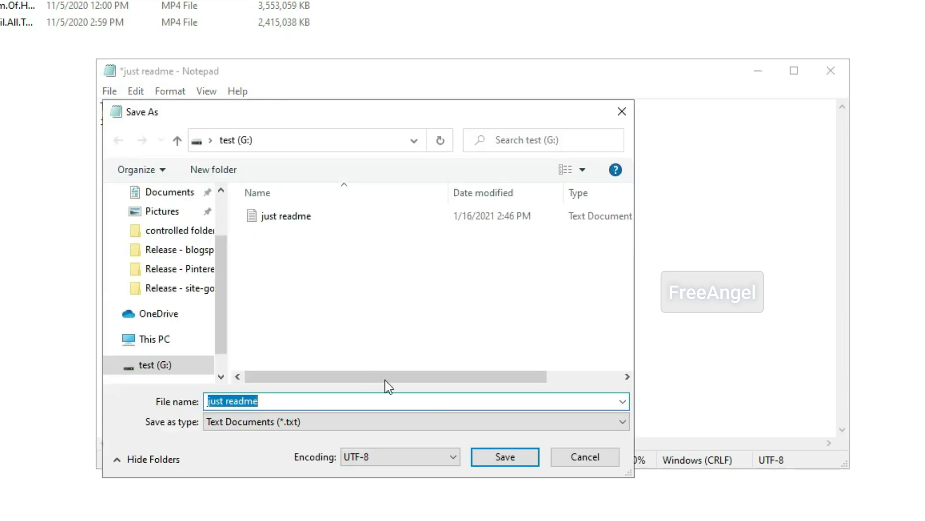
pyautogui.click(511, 464)
pyautogui.click(493, 325)
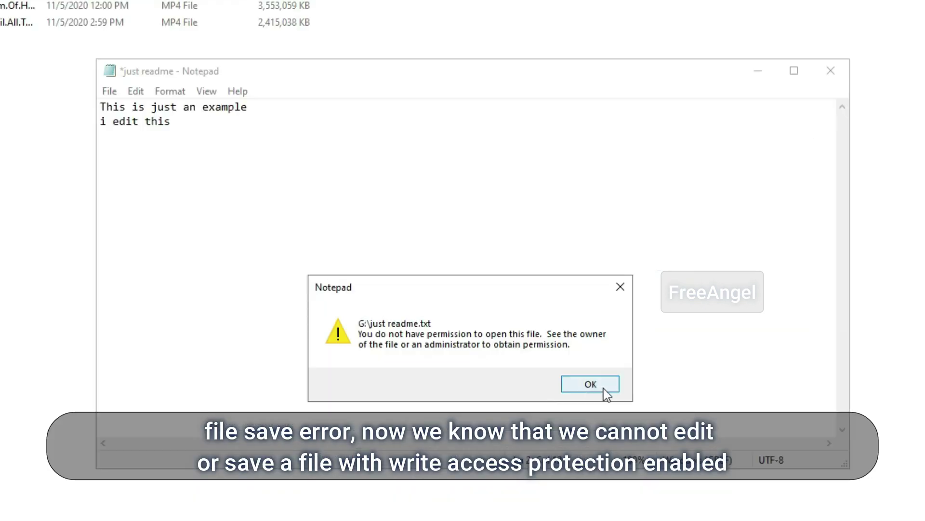
pyautogui.click(603, 388)
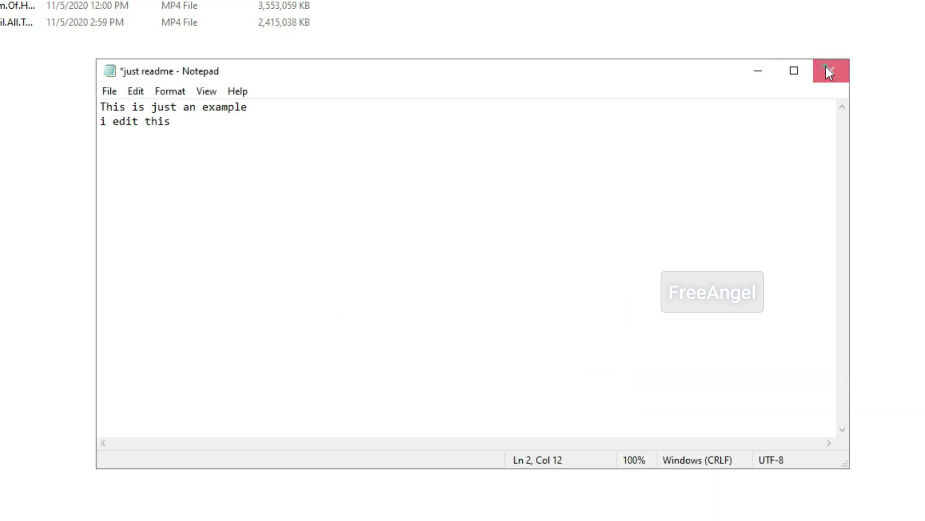
pyautogui.click(827, 68)
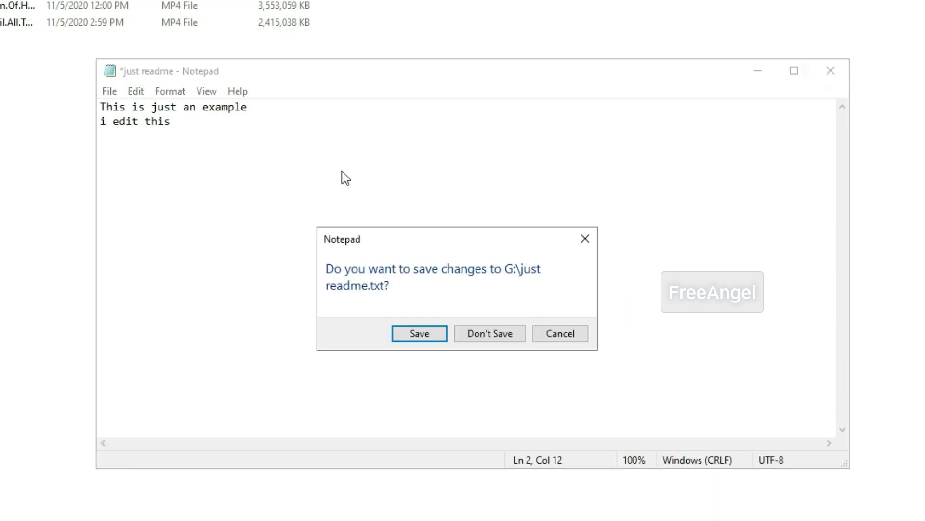
# Discard readme edits, fail to create a new text document on G:, and return to This PC.
pyautogui.click(489, 339)
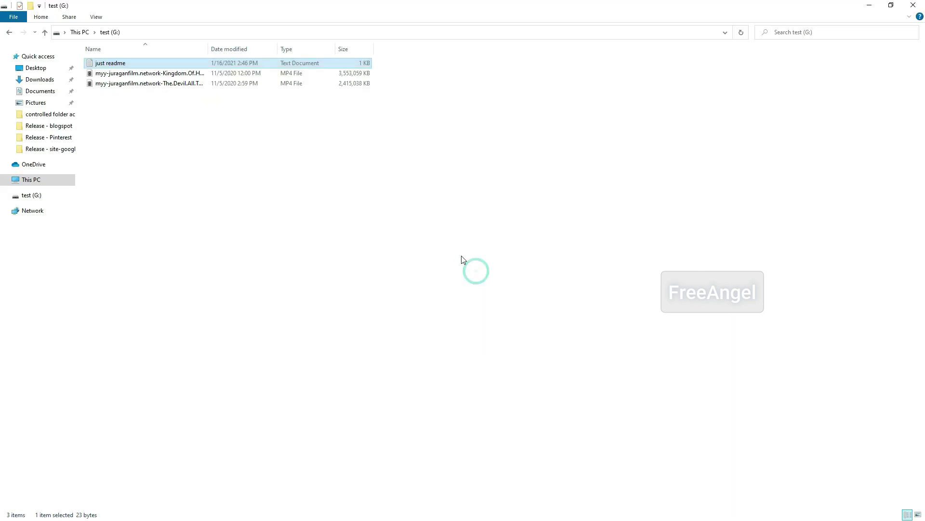
pyautogui.rightClick(167, 150)
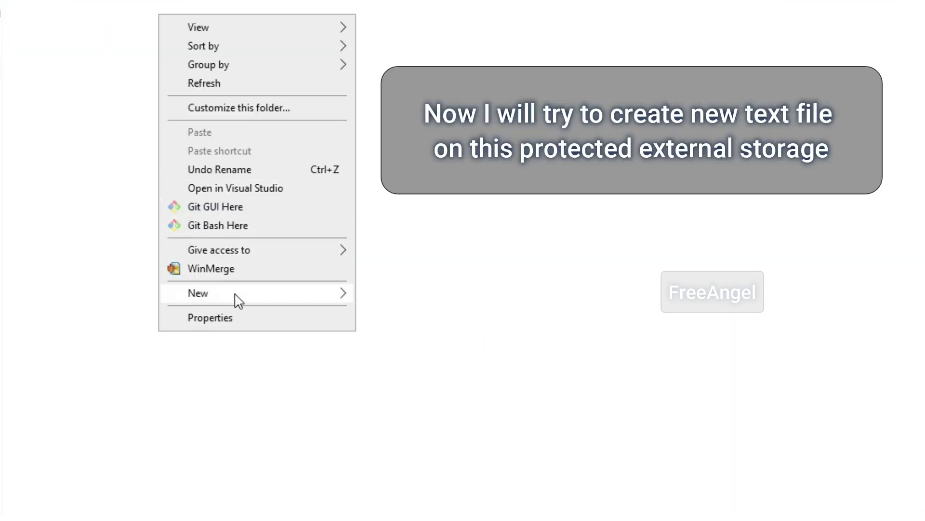
pyautogui.moveTo(198, 293)
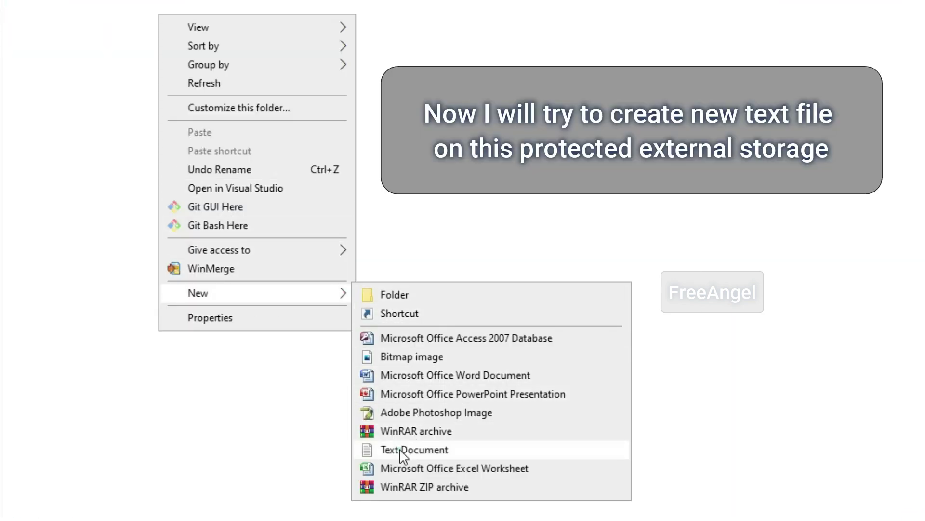
pyautogui.click(404, 449)
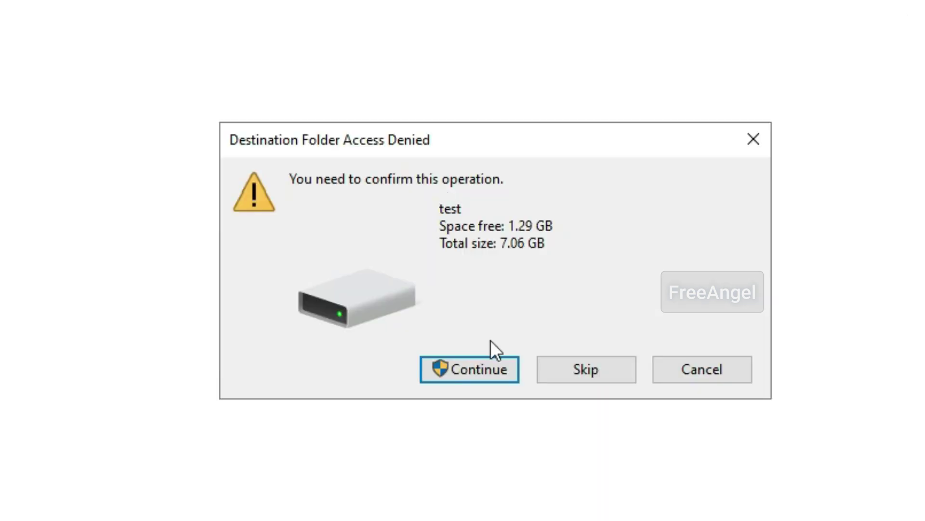
pyautogui.click(461, 307)
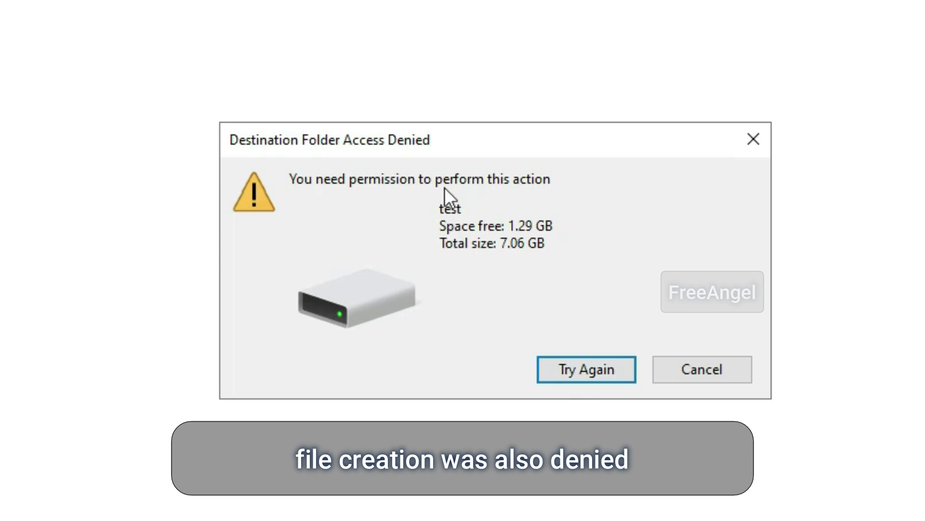
pyautogui.click(586, 359)
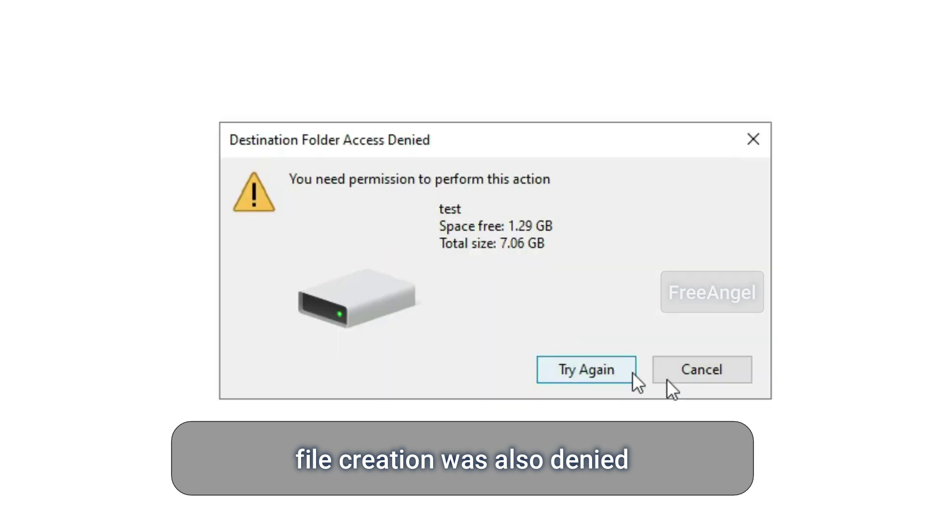
pyautogui.click(714, 378)
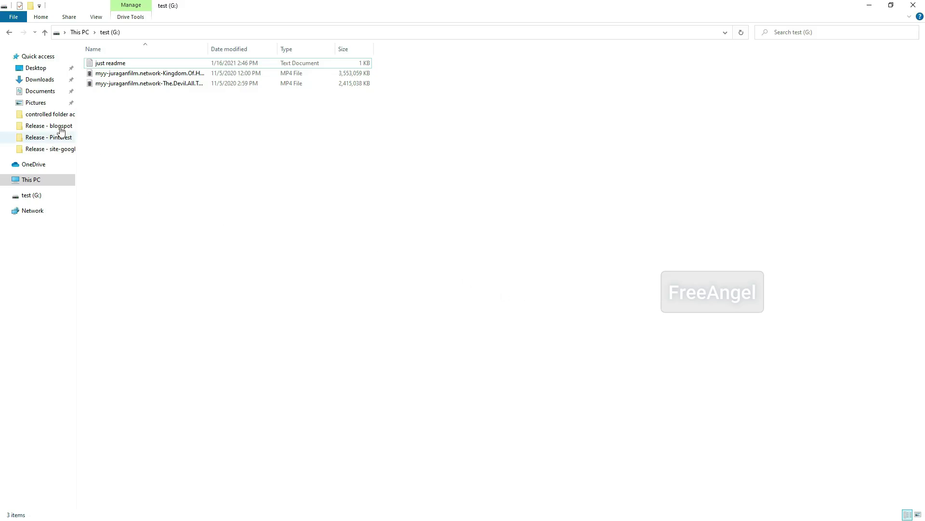
pyautogui.click(8, 32)
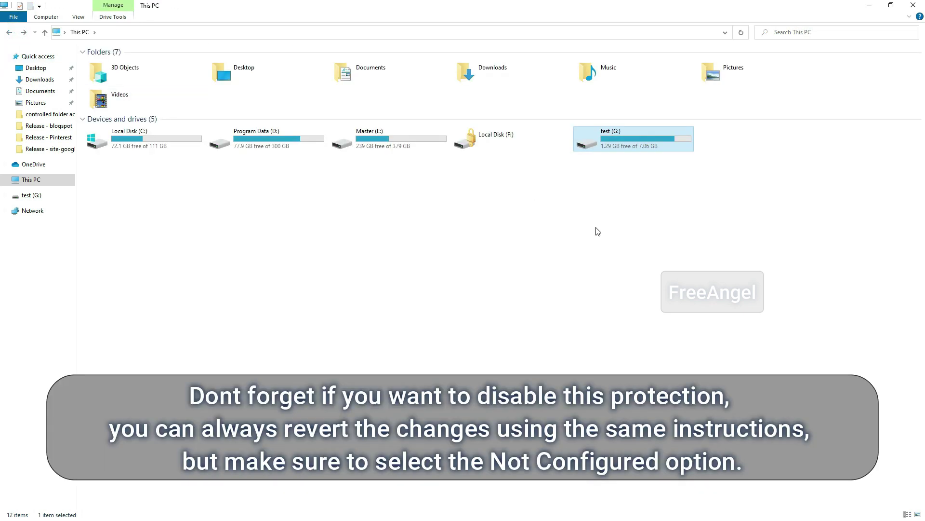
pyautogui.hotkey('alt', 'Tab')
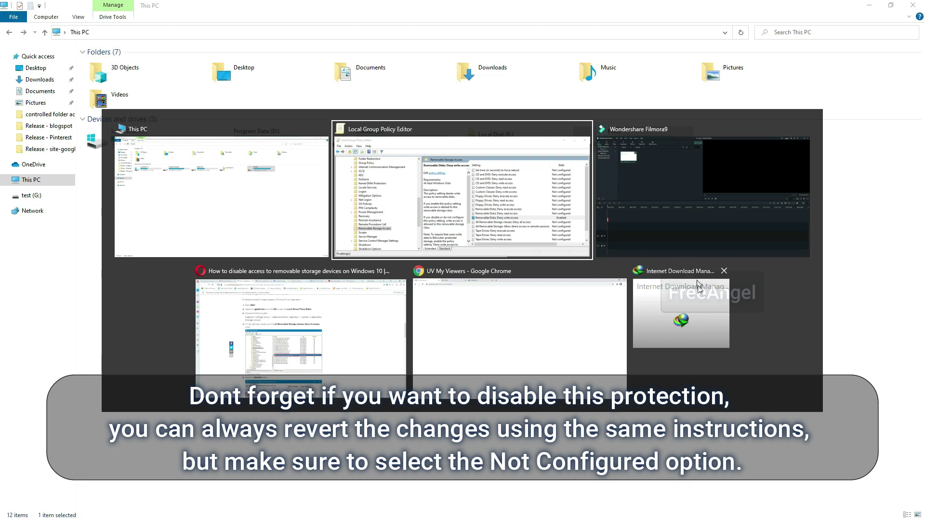
# Switch Removable Disks: Deny write access from its tested setting back to Not Configured and apply it.
pyautogui.click(525, 247)
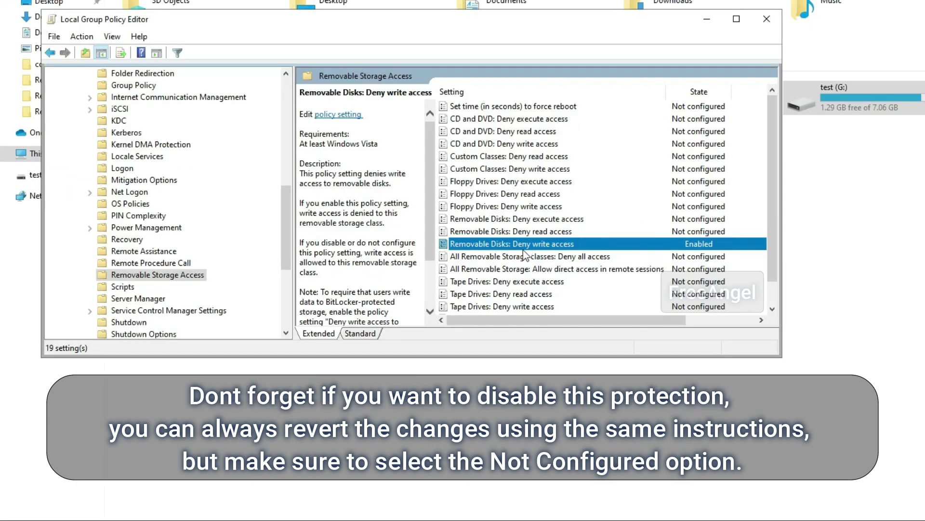
pyautogui.doubleClick(525, 244)
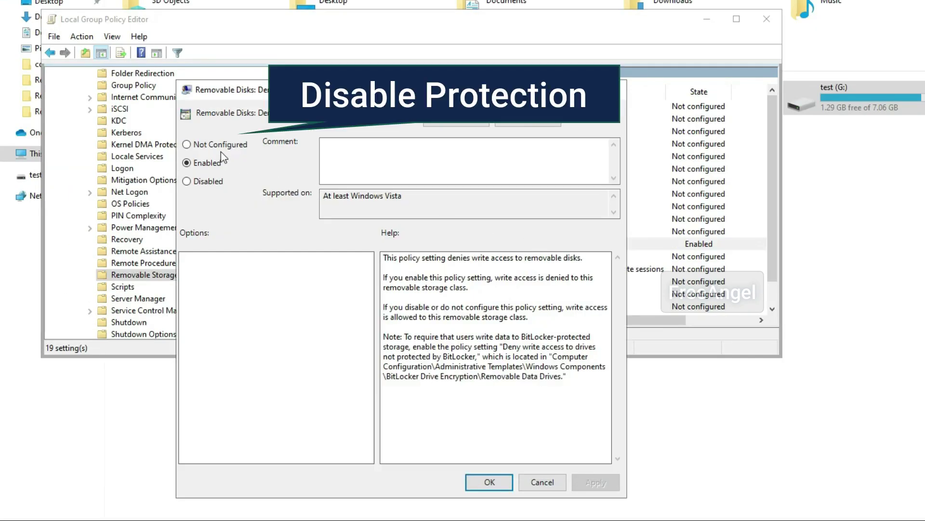
pyautogui.click(222, 149)
pyautogui.click(596, 482)
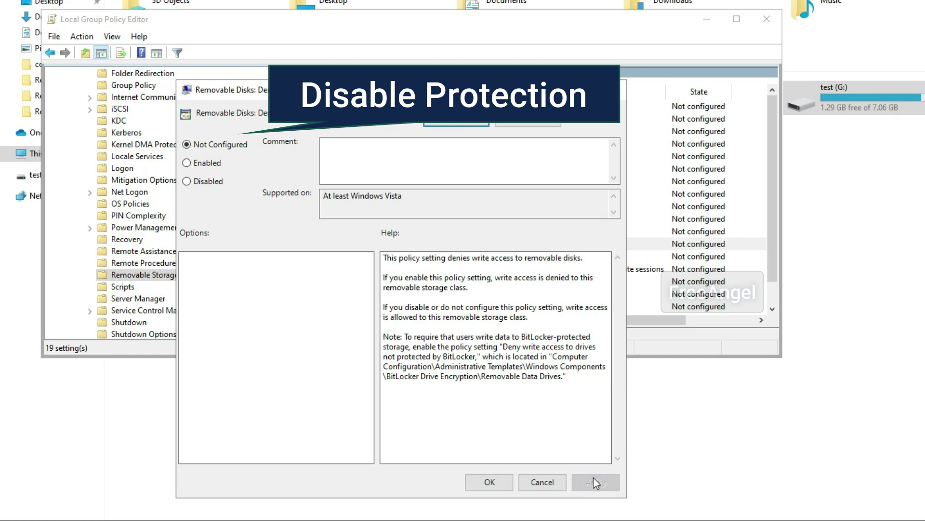
pyautogui.click(490, 482)
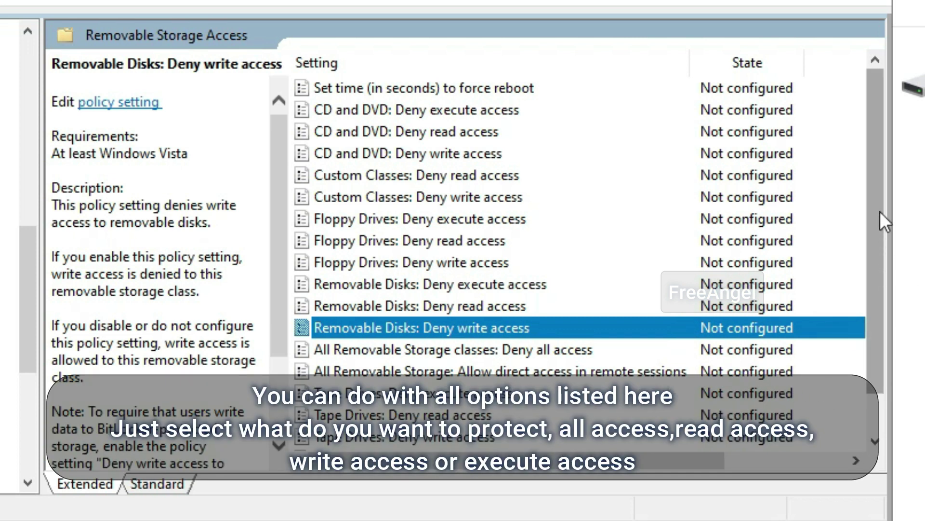
pyautogui.click(447, 284)
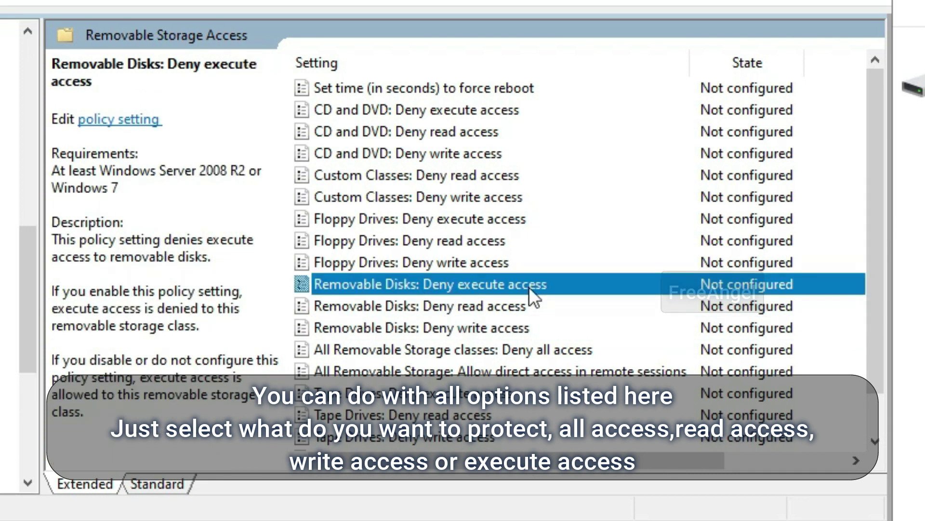